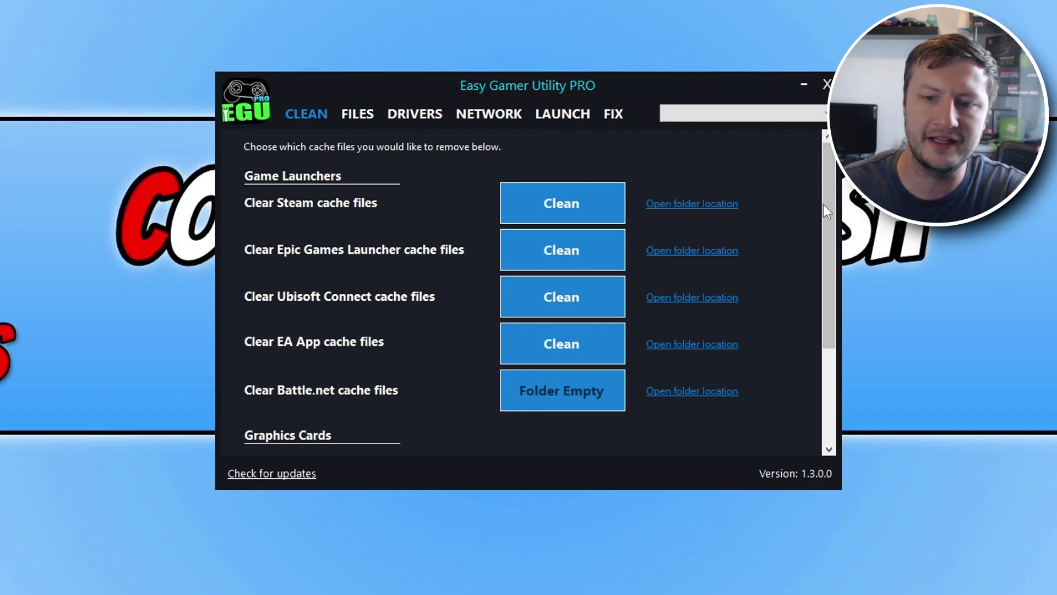
Scroll to Graphics Cards and clean the NVIDIA cache files, confirming permanent deletion.
left_click_drag(827, 216, 811, 357)
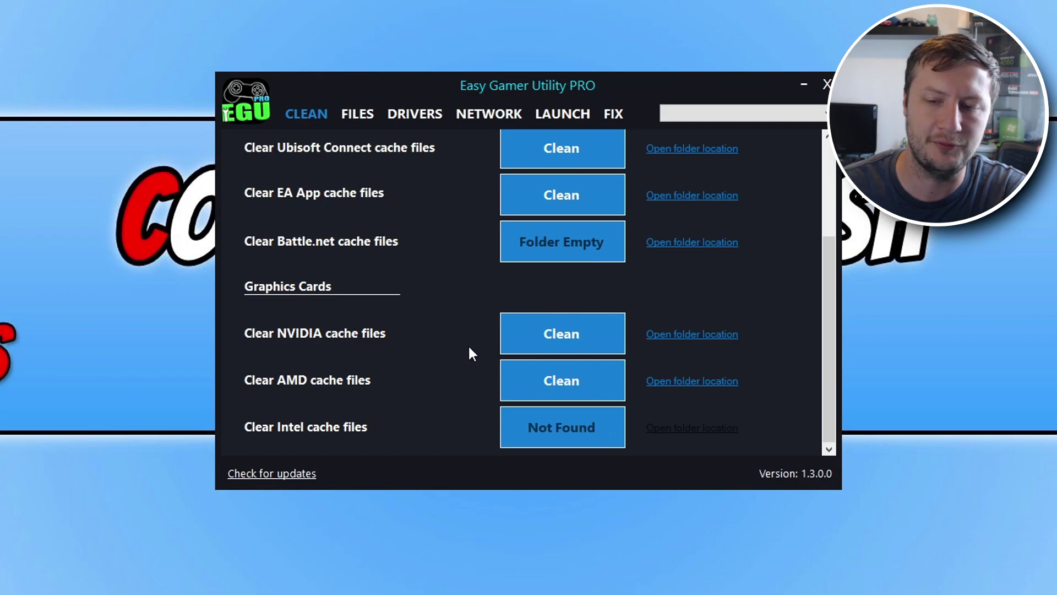
left_click(594, 343)
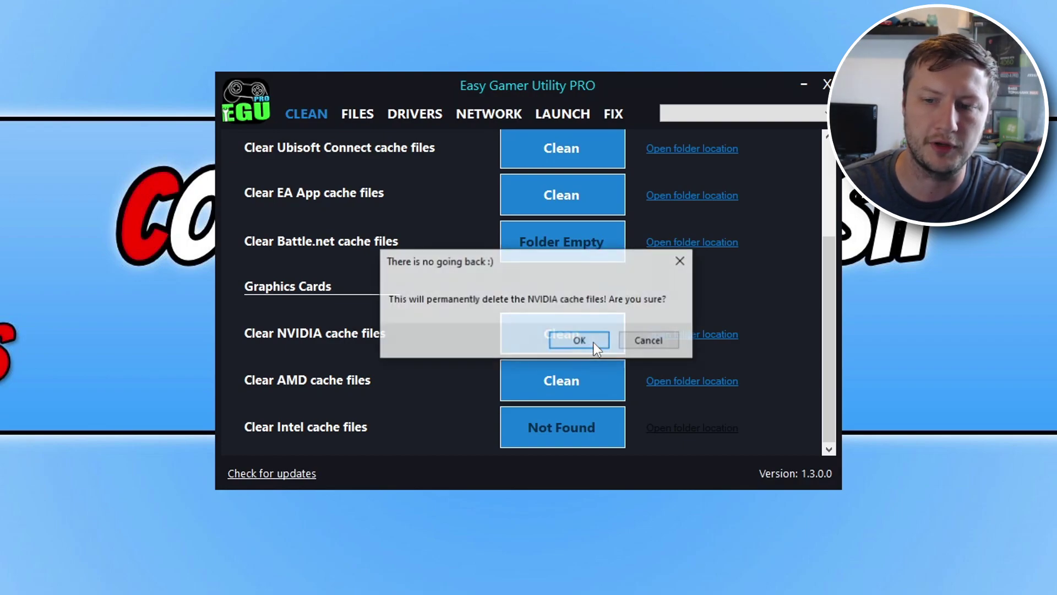
left_click(591, 344)
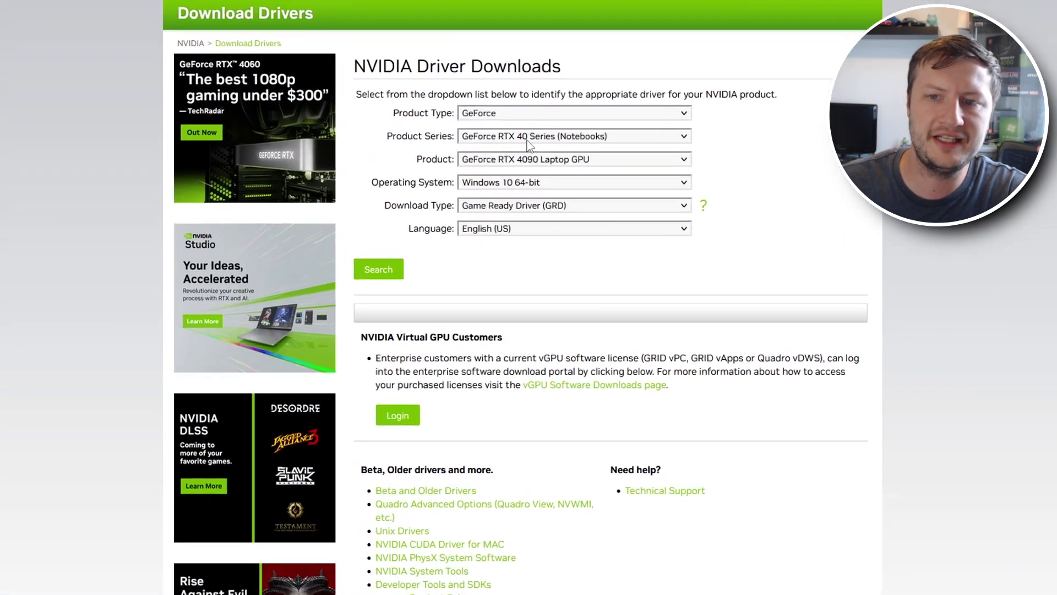
Choose GeForce RTX 40 Series as the product series and NVIDIA GeForce RTX 4060 as the product.
left_click(527, 138)
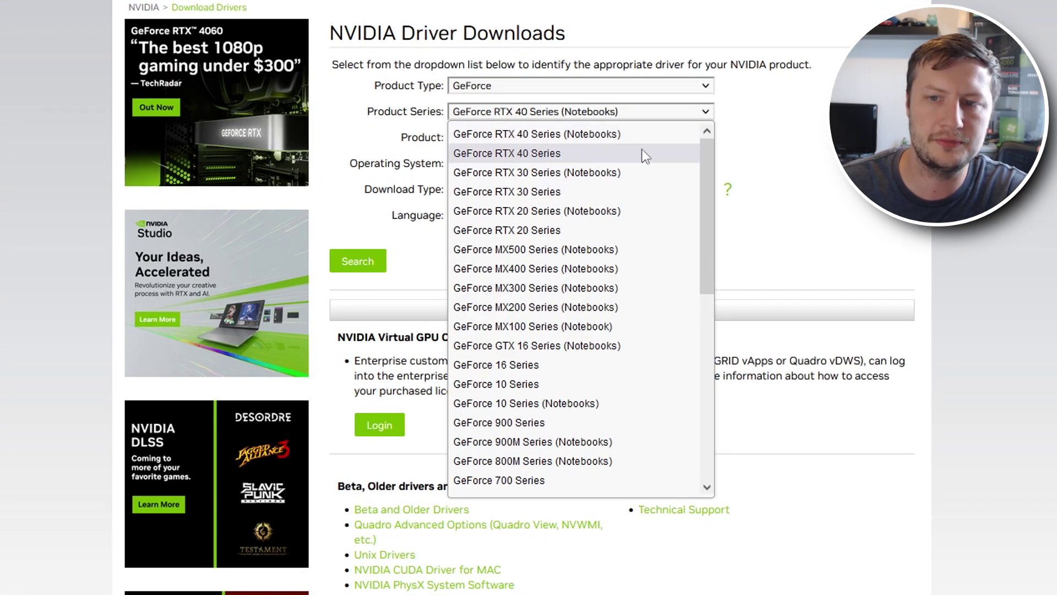
left_click(594, 153)
left_click(615, 141)
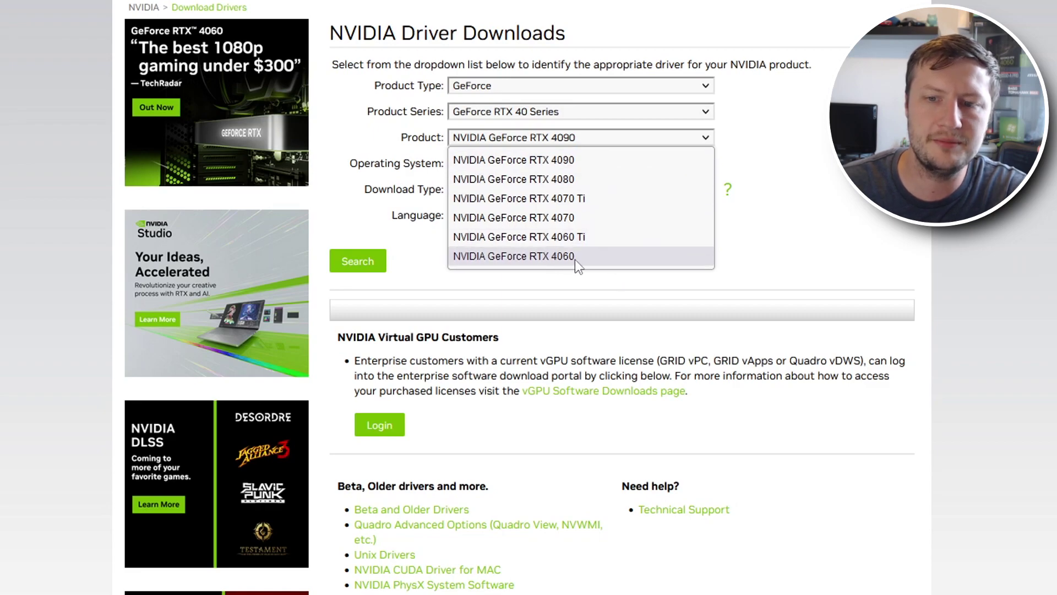
left_click(601, 256)
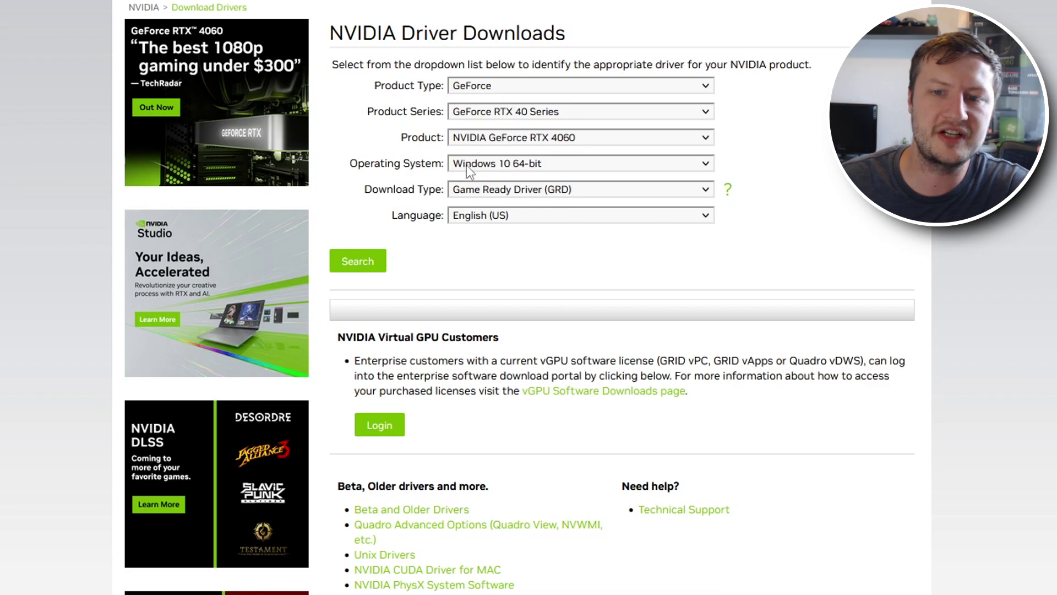
Set the operating system to Windows 10 64-bit.
left_click(521, 165)
left_click(518, 183)
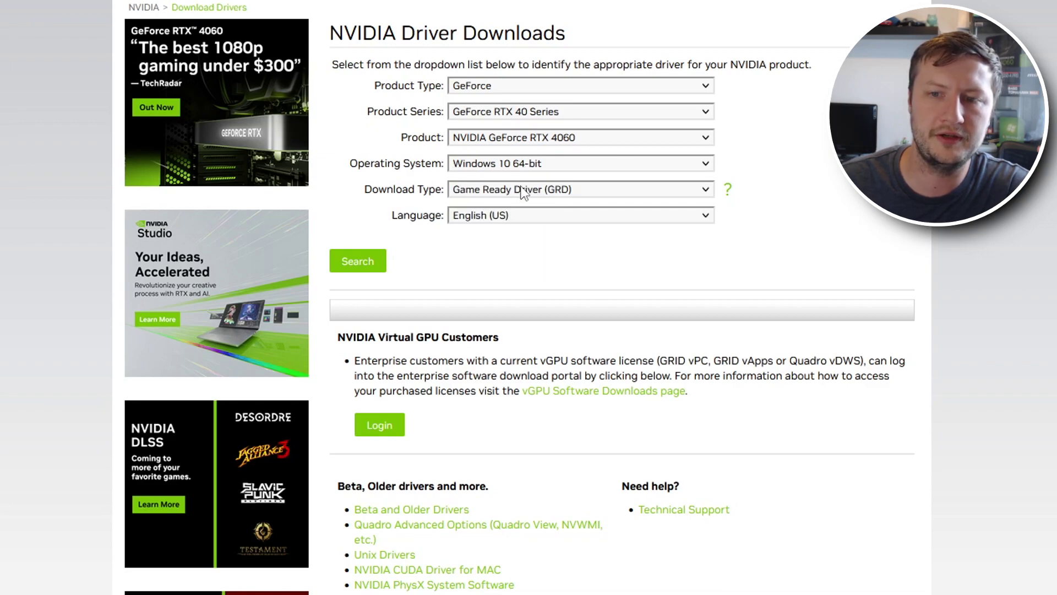
left_click(543, 166)
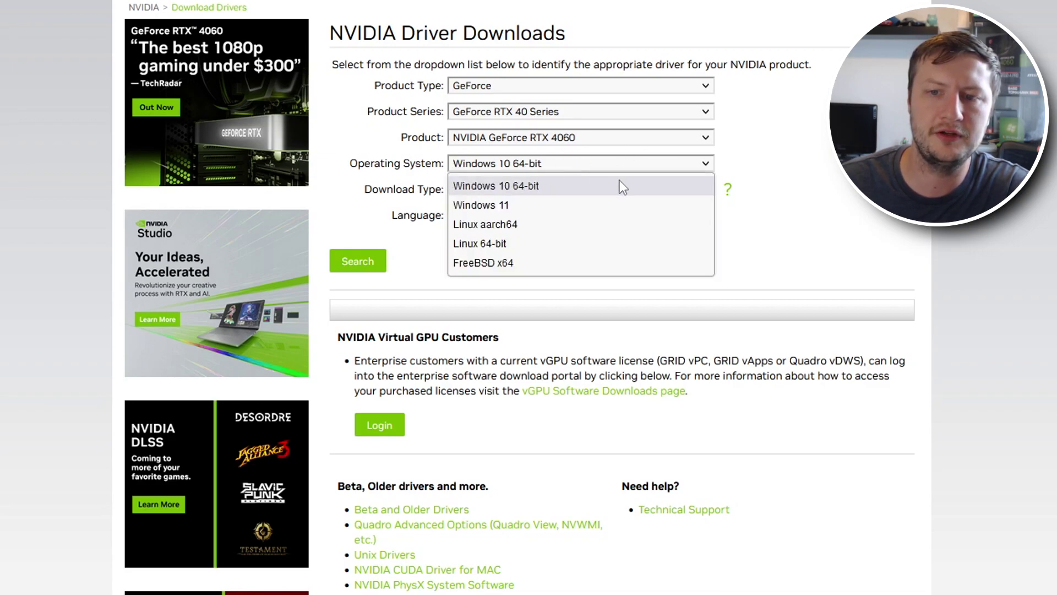
left_click(489, 205)
left_click(491, 164)
left_click(710, 190)
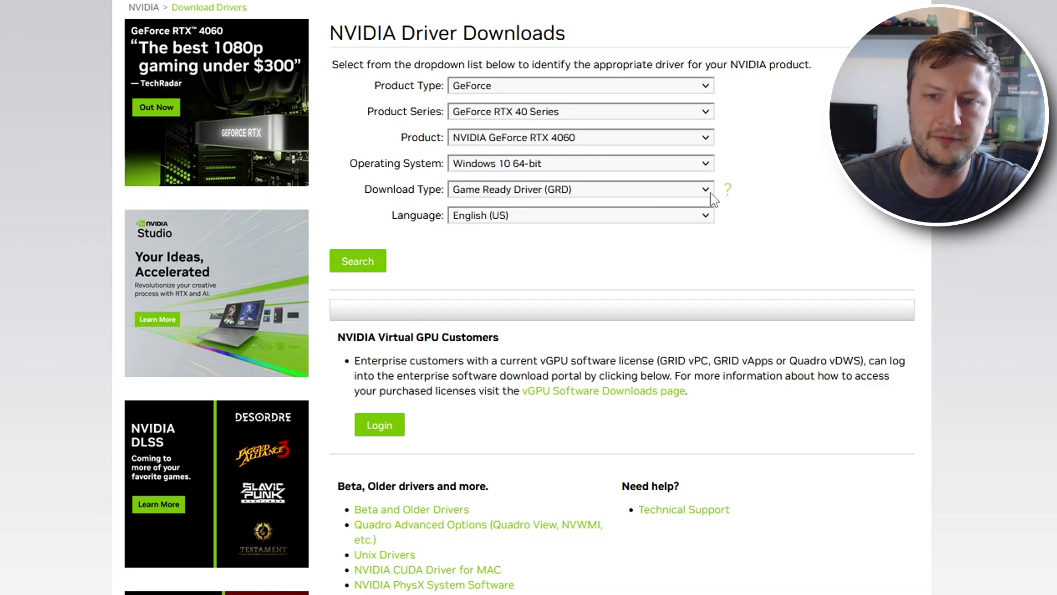
Set the download type to Game Ready Driver and the language to English (UK).
left_click(518, 191)
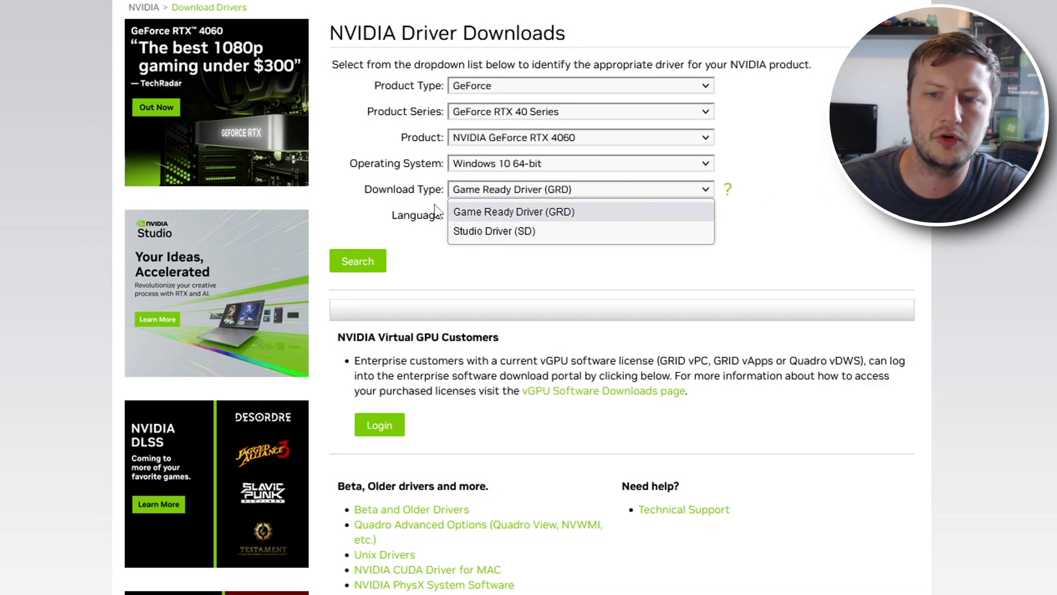
left_click(553, 232)
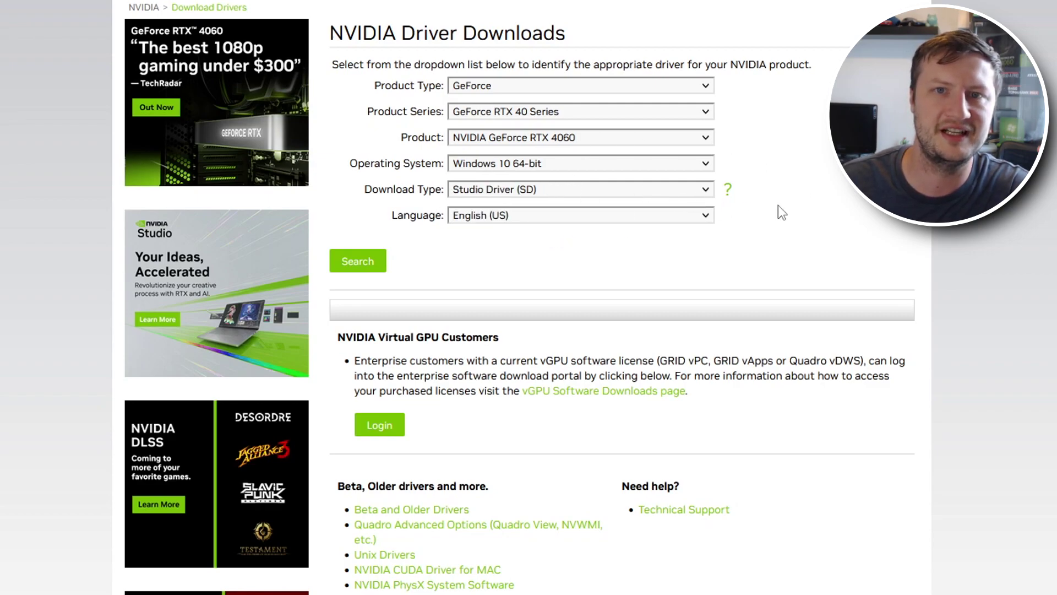
left_click(609, 190)
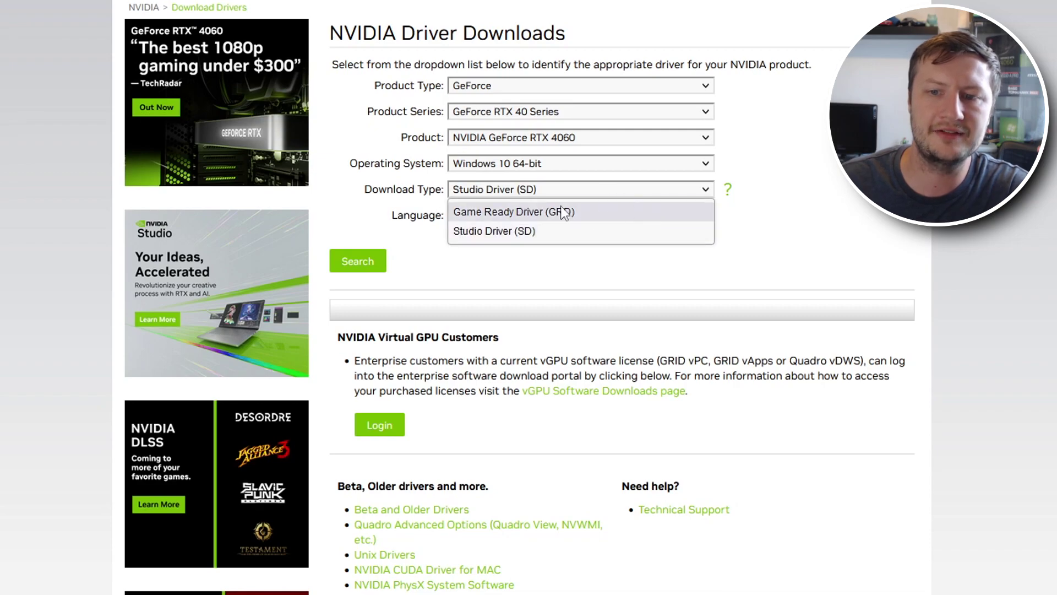
left_click(639, 209)
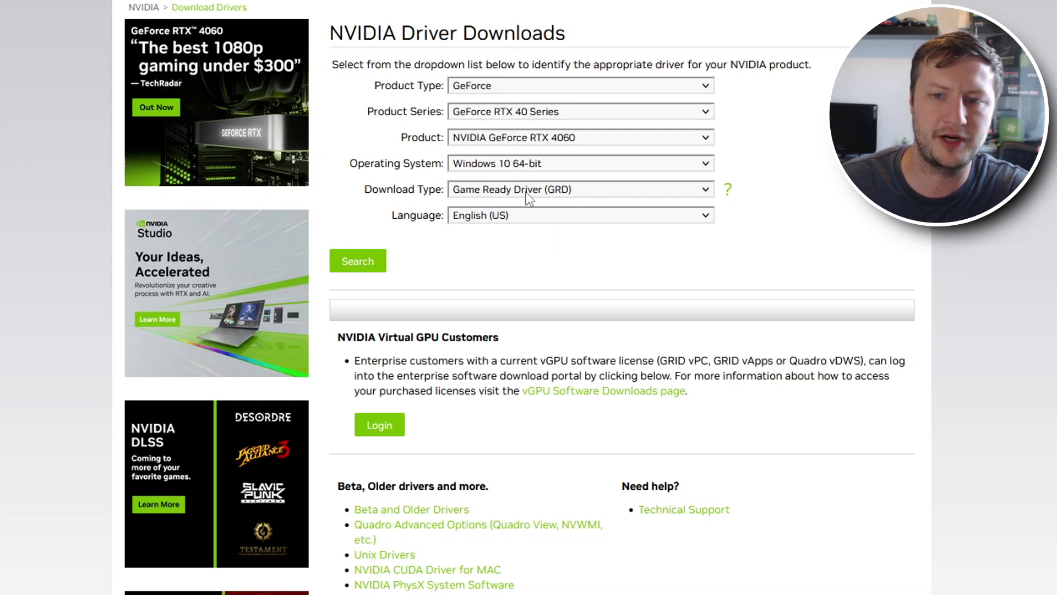
left_click(531, 219)
left_click(598, 217)
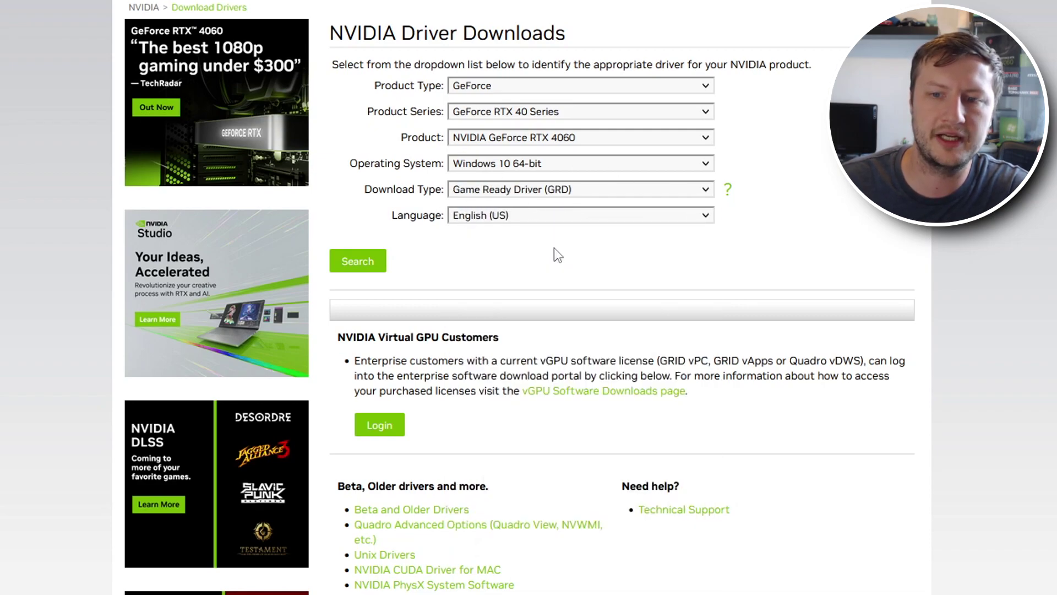
left_click(542, 221)
left_click(545, 257)
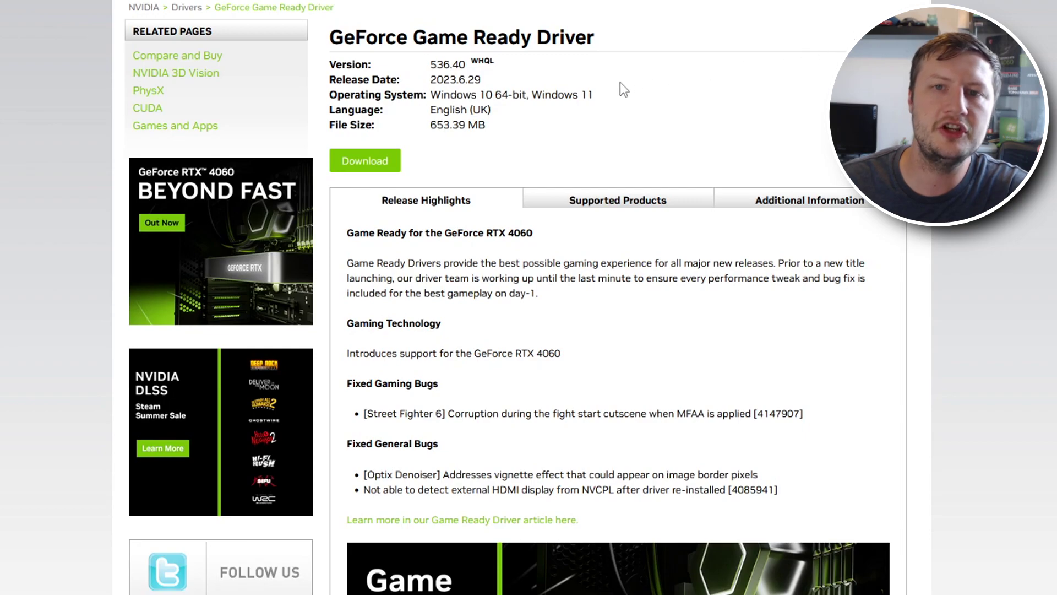
Download the Game Ready Driver 536.40 installer via the Download Confirmation page.
left_click(371, 161)
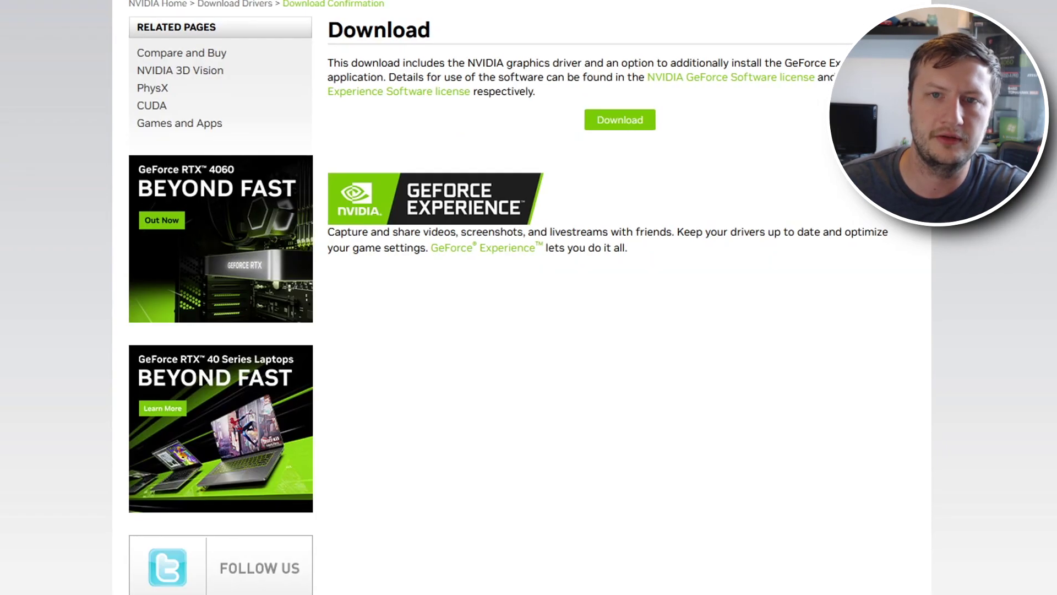
left_click(618, 123)
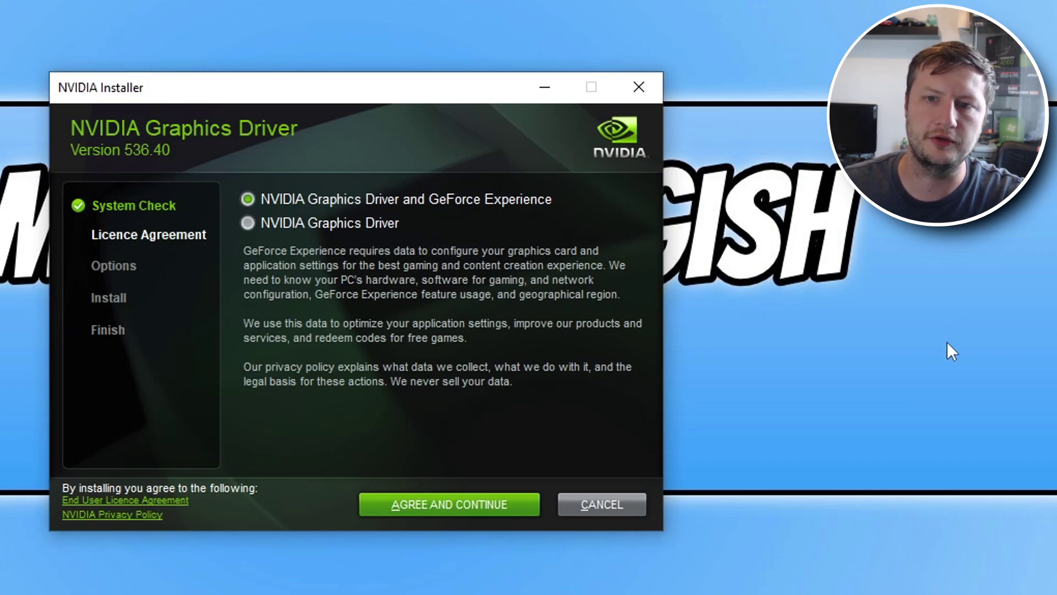
Keep 'NVIDIA Graphics Driver and GeForce Experience' selected and accept the licence agreement.
left_click(327, 224)
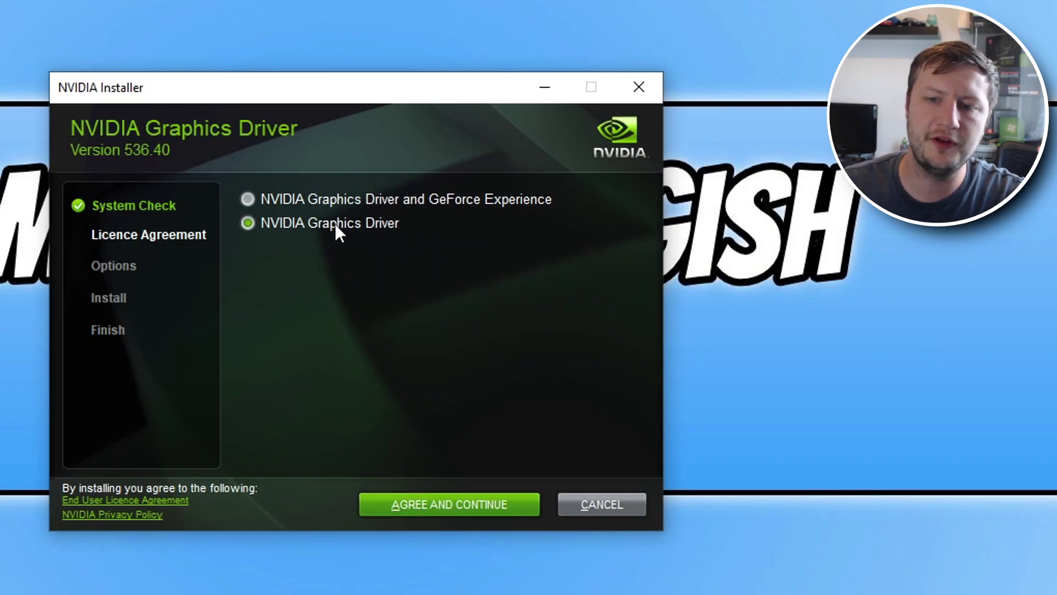
left_click(432, 193)
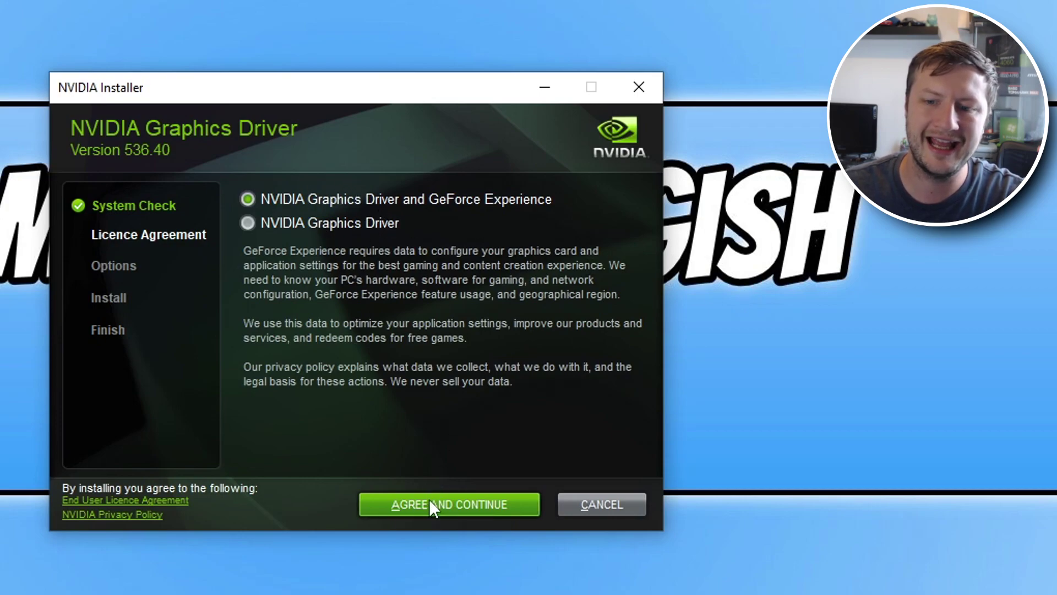
left_click(460, 510)
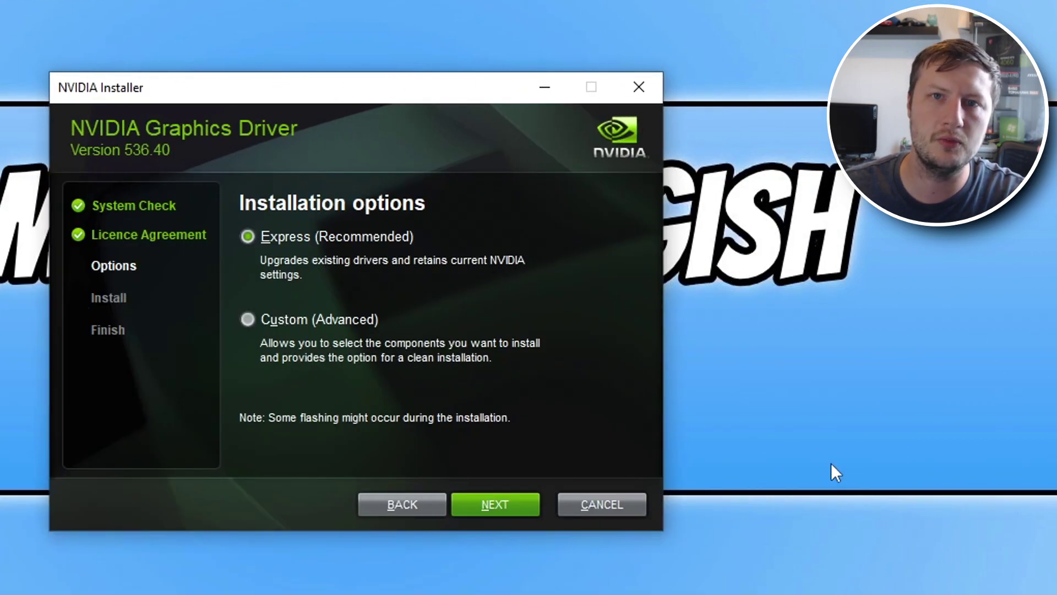
Choose Custom (Advanced) installation and run it as a clean install of driver 536.40.
left_click(303, 320)
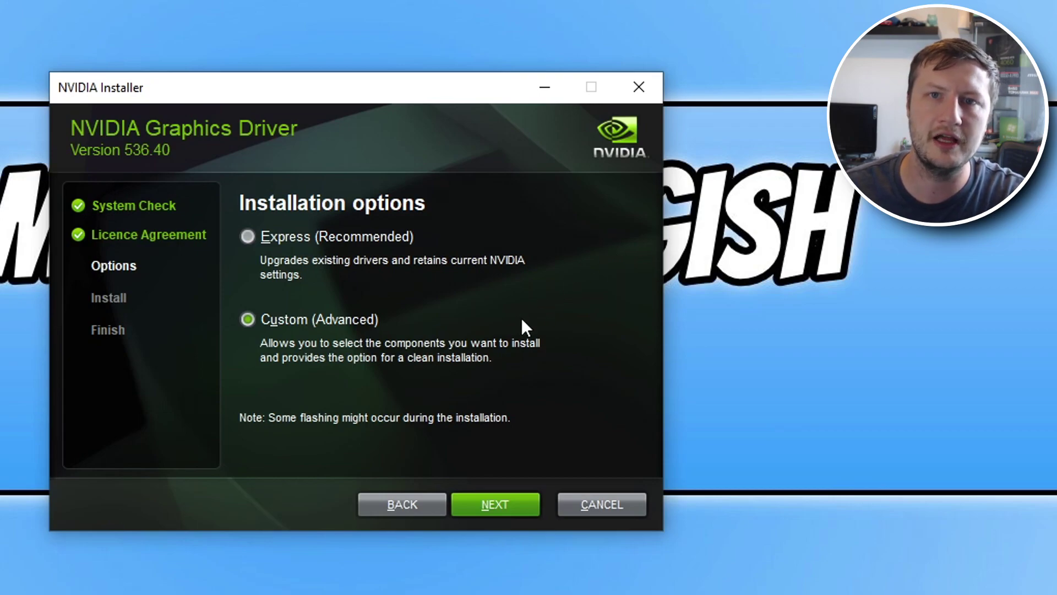
left_click(493, 503)
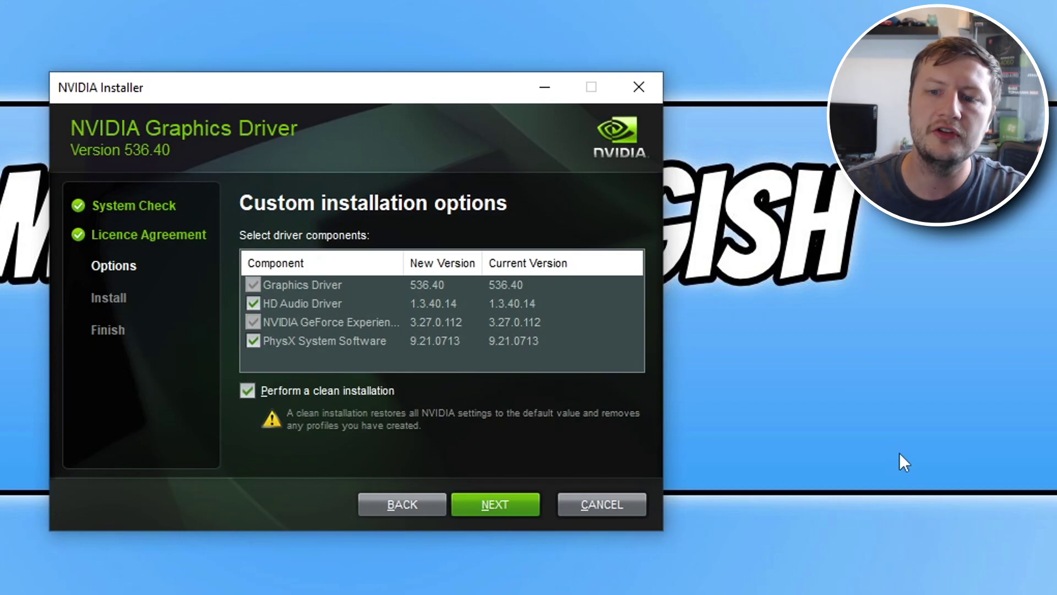
left_click(496, 506)
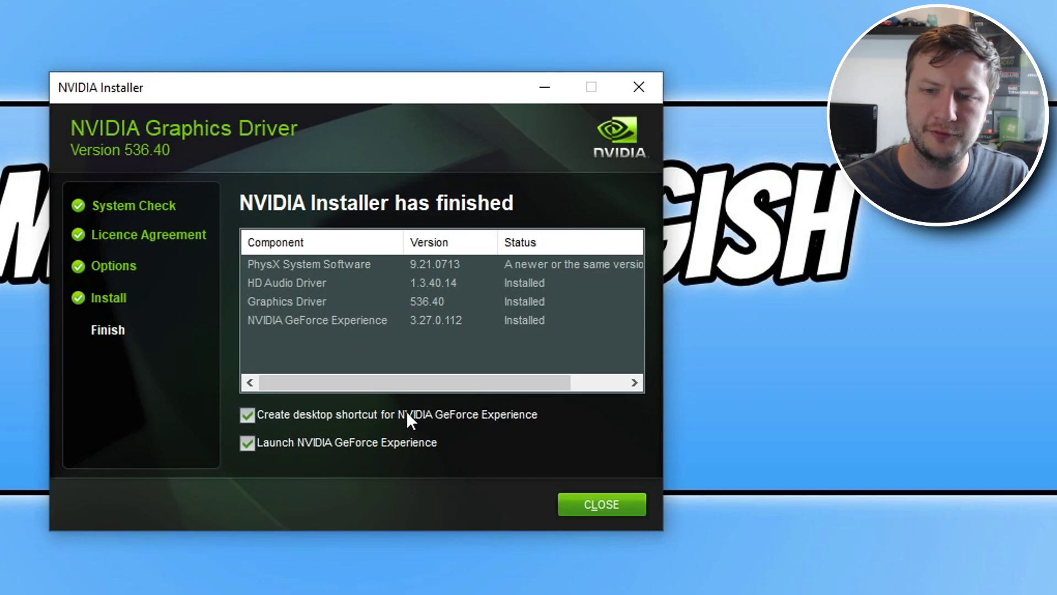
Turn off the GeForce Experience desktop shortcut and close the finished installer.
left_click(248, 414)
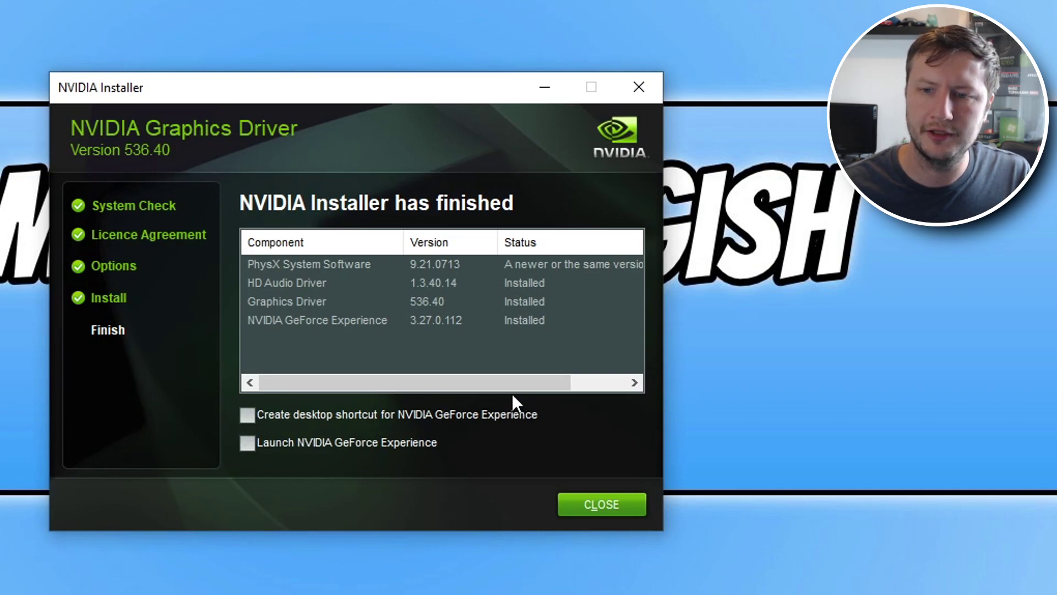
left_click(600, 505)
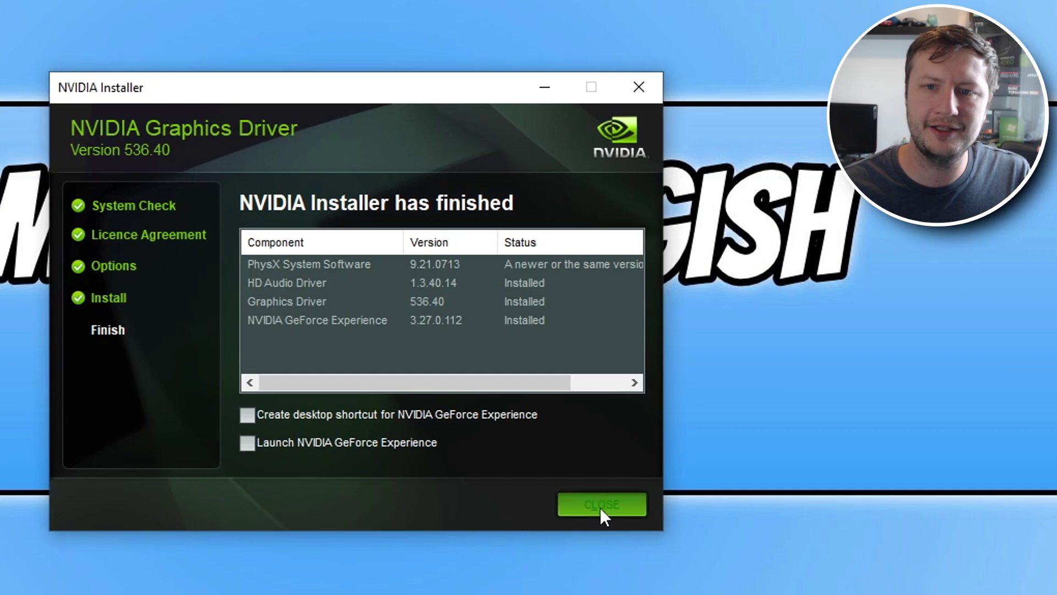